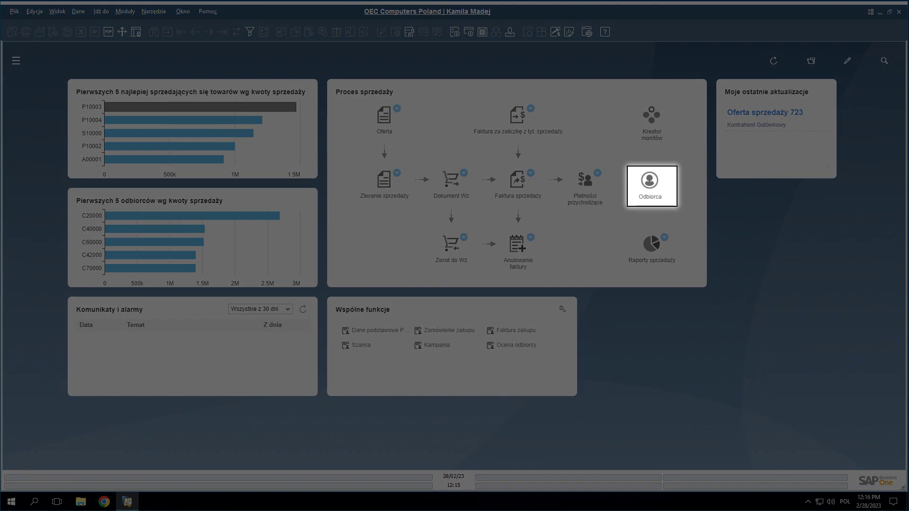
Open the customer (Odbiorca) master data and browse from the first business partner record to the following ones
left_click(649, 183)
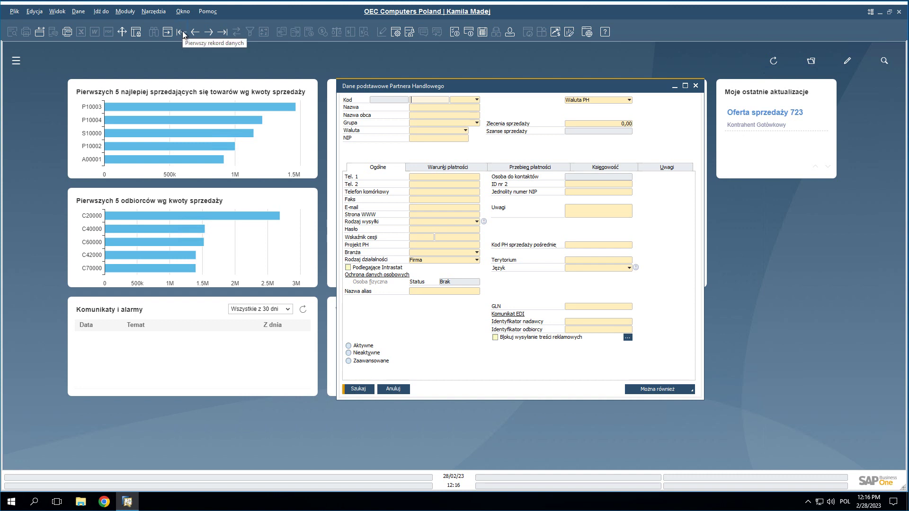
left_click(182, 33)
left_click(204, 34)
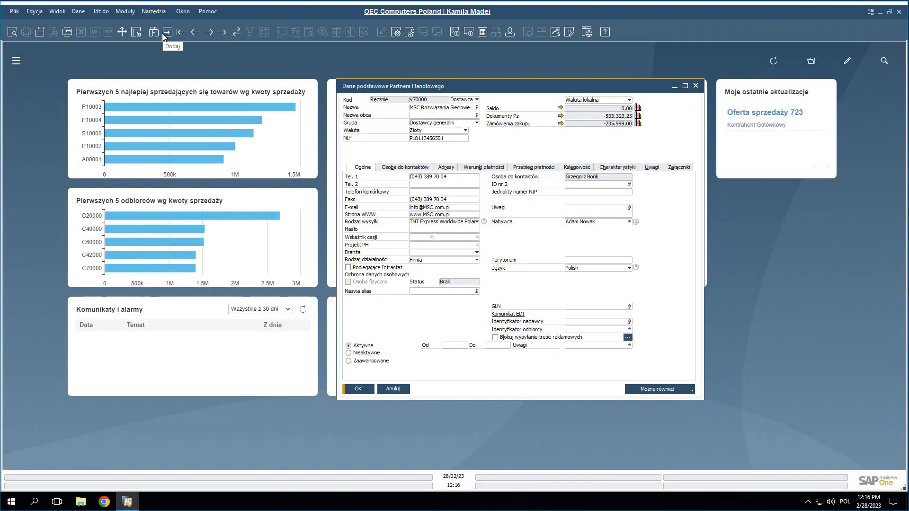
Switch the business partner form to find mode and on to add mode for a new customer
left_click(154, 33)
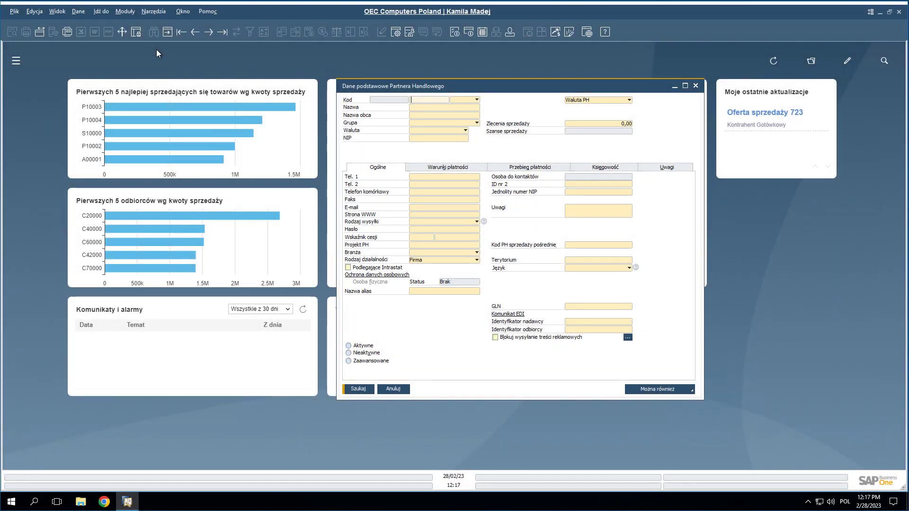
key("ctrl+f")
left_click(167, 36)
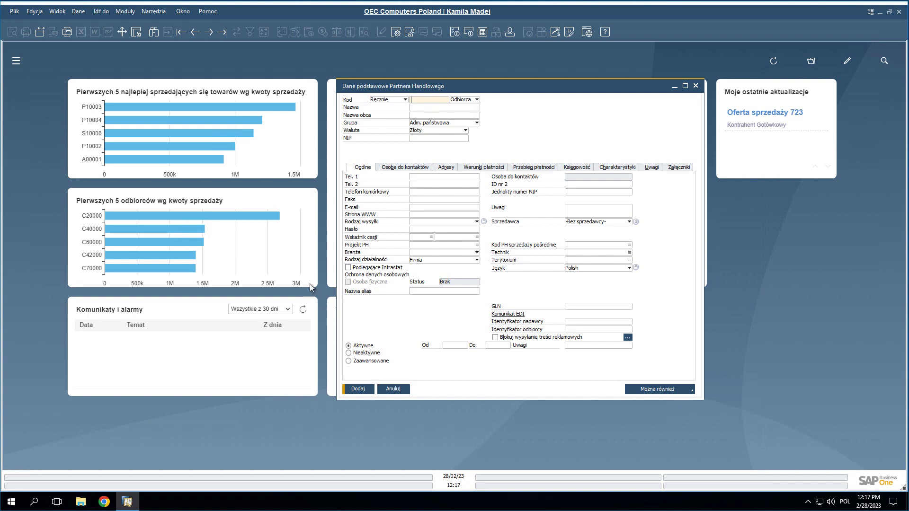
Return the business partner form to find mode and look up the record for "dega"
key("ctrl+d")
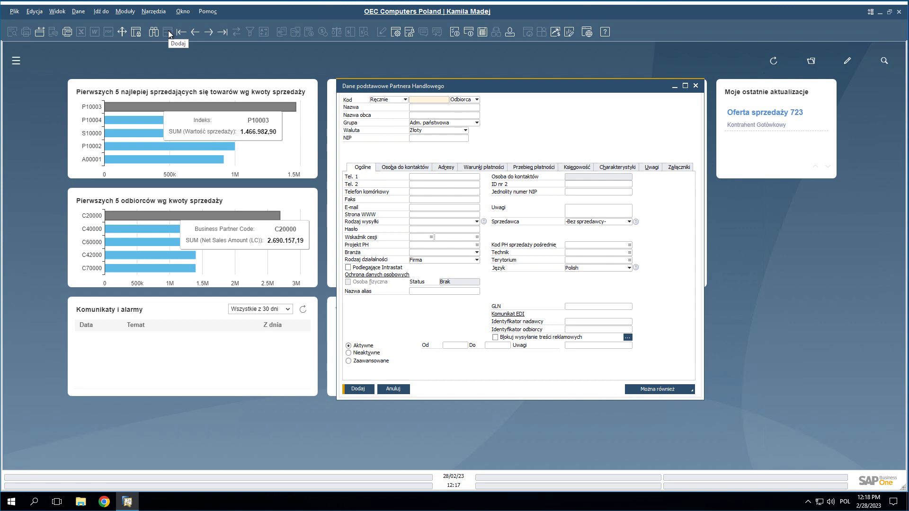
key("alt+d")
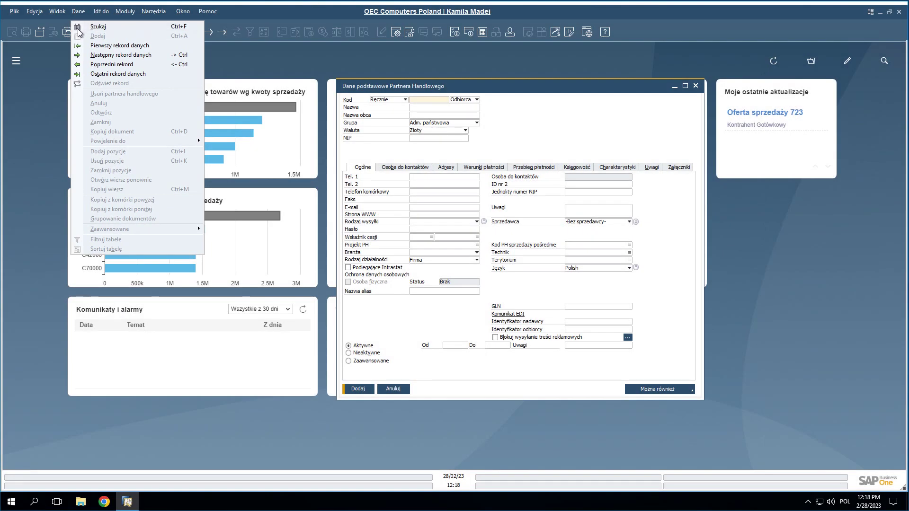
key("Return")
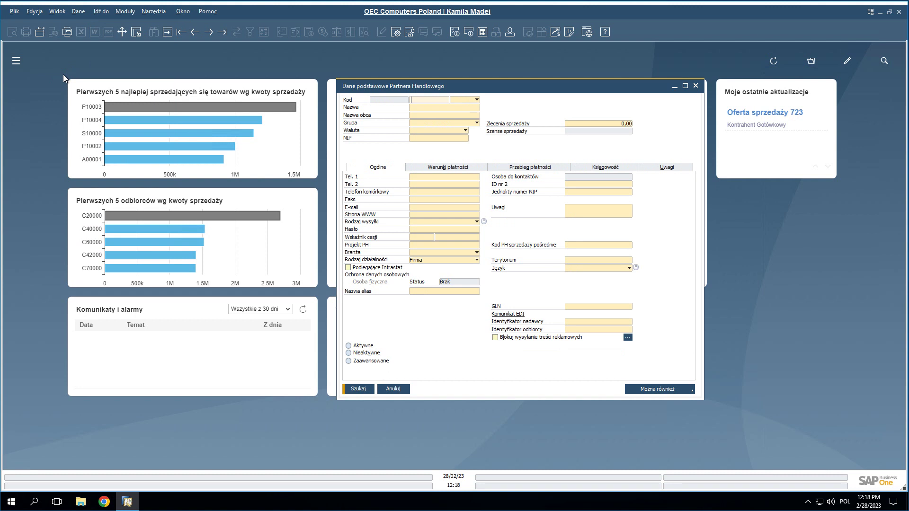
key("ctrl+f")
type("dega")
left_click(359, 389)
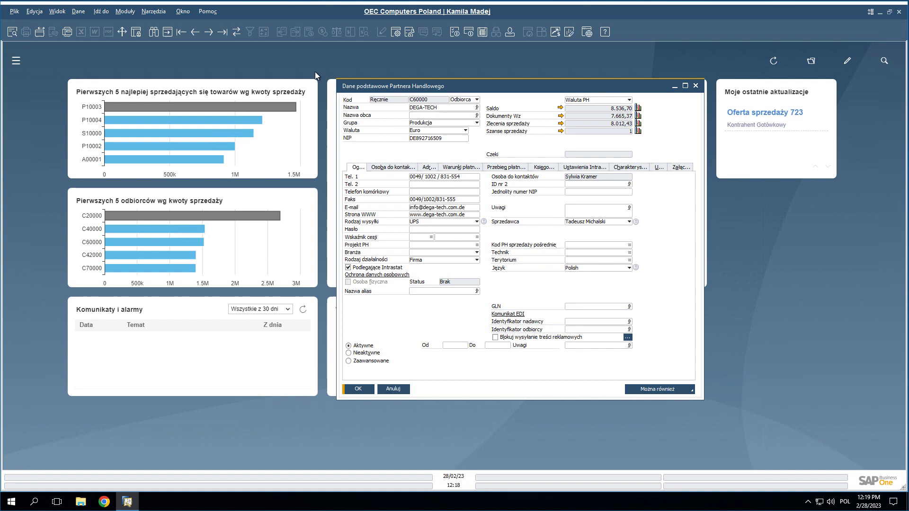
Search for business partners with "d" in the Nazwa field and dismiss the list of matches
left_click(154, 33)
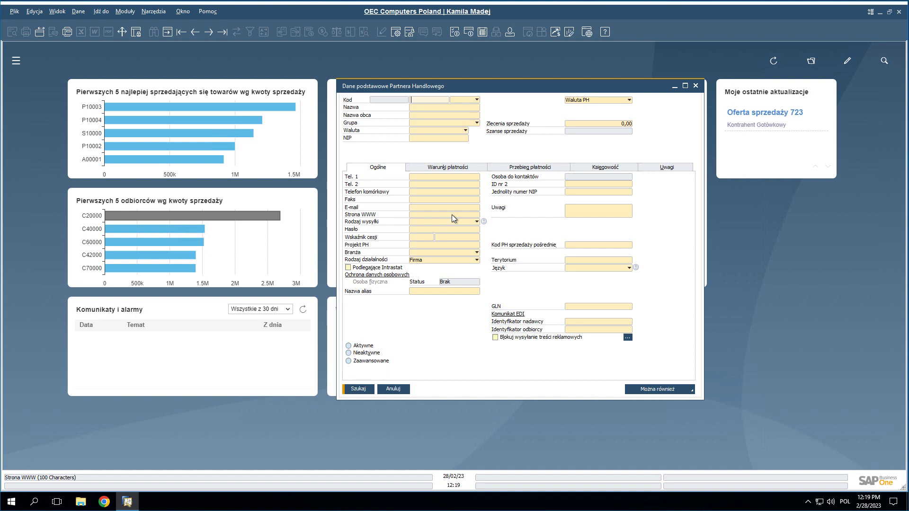
left_click(456, 112)
left_click(350, 390)
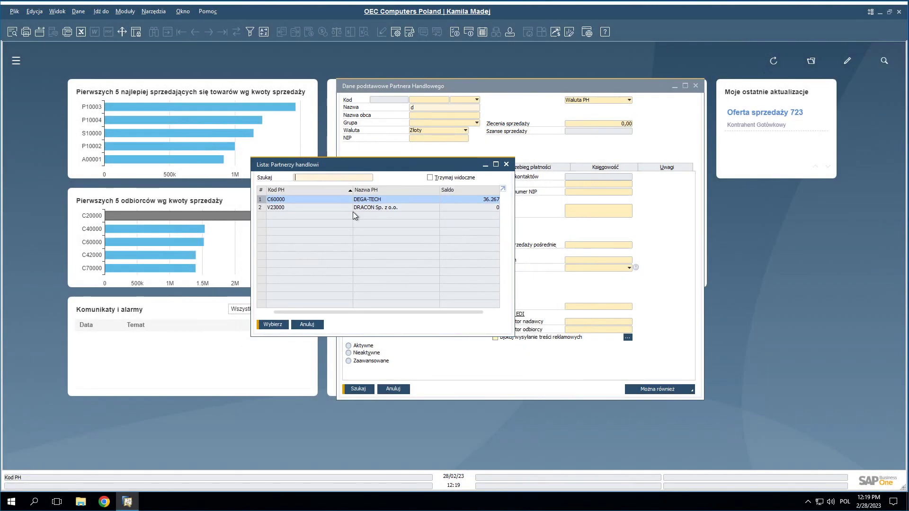
left_click(304, 325)
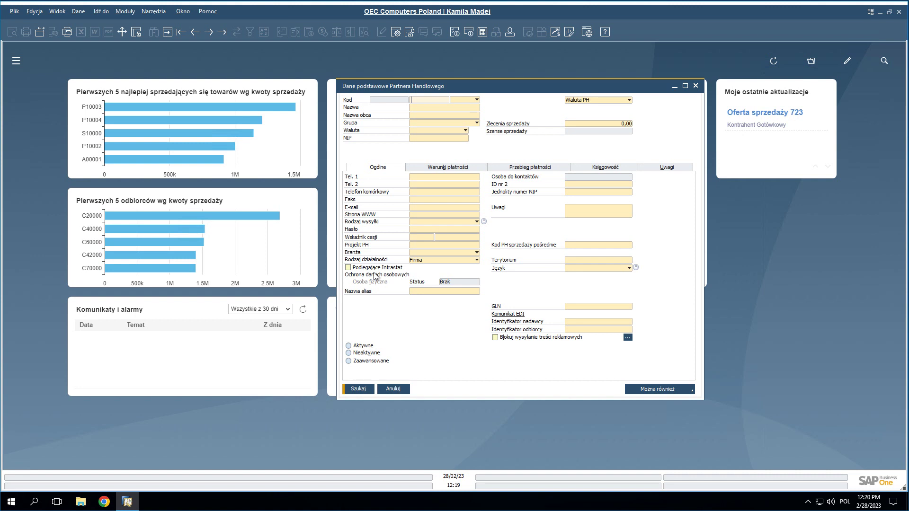
List all business partners using the wildcard * as the name, and close the list without choosing one
left_click(436, 109)
left_click(358, 389)
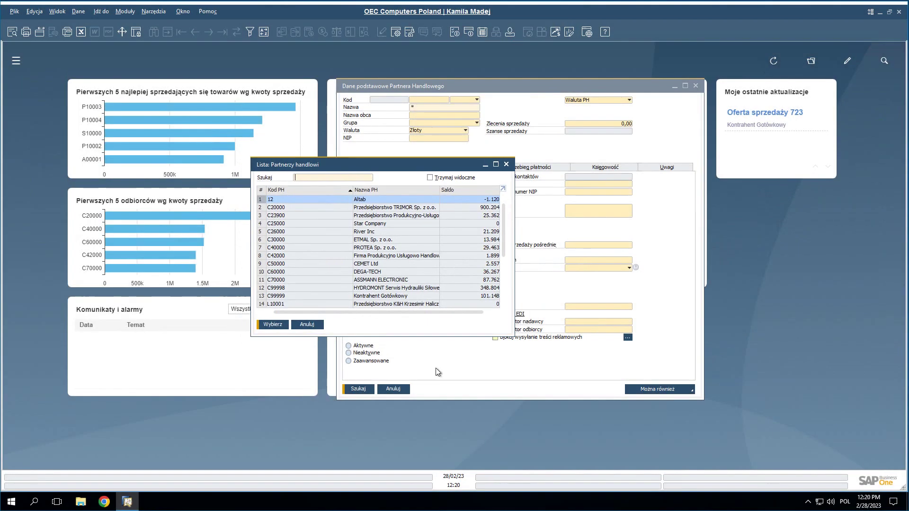
key("Escape")
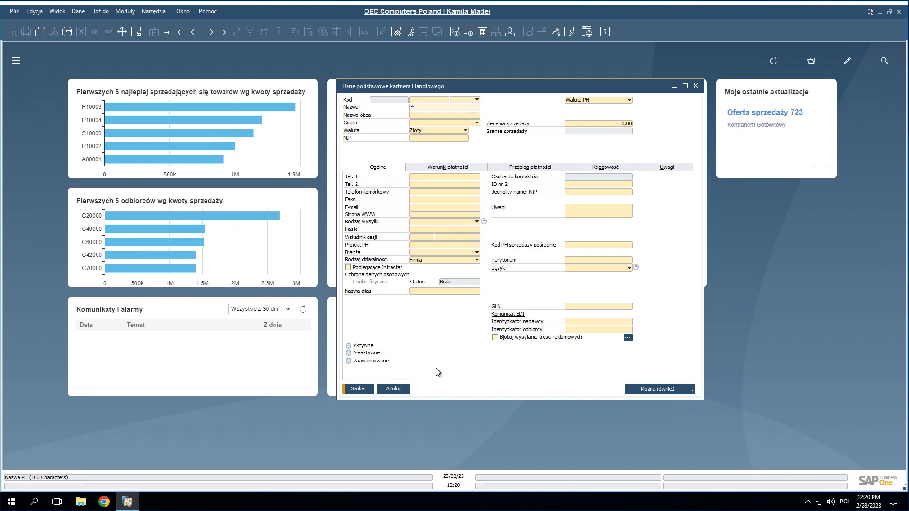
Find the business partner whose name matches *tech, and close its record
type("tech")
left_click(371, 388)
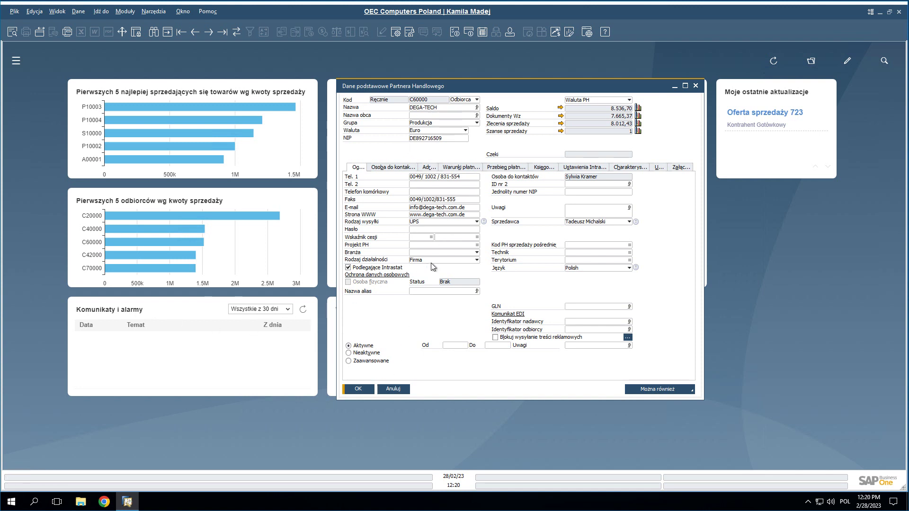
key("Escape")
Open the sales invoice form (Faktura sprzedaży) in find mode, discarding the new document, and list all invoices with * as the customer
left_click(523, 187)
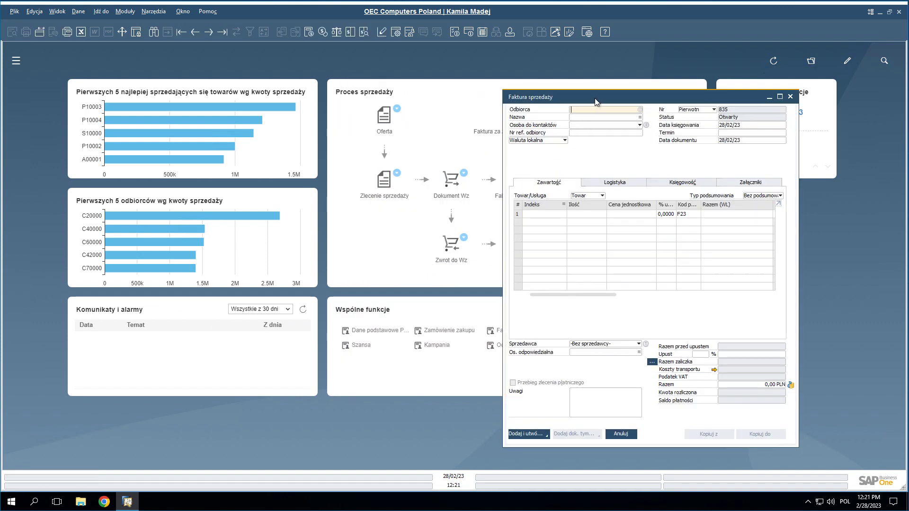
left_click_drag(596, 105, 426, 106)
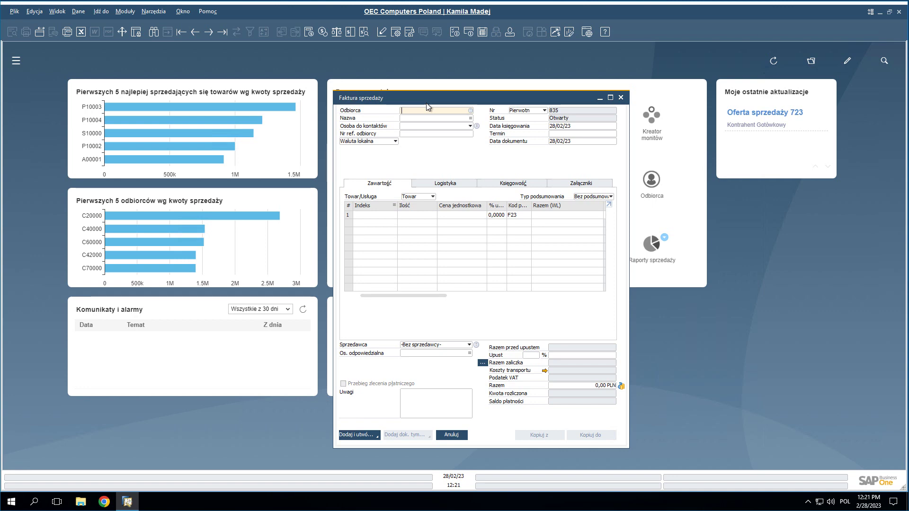
key("ctrl+f")
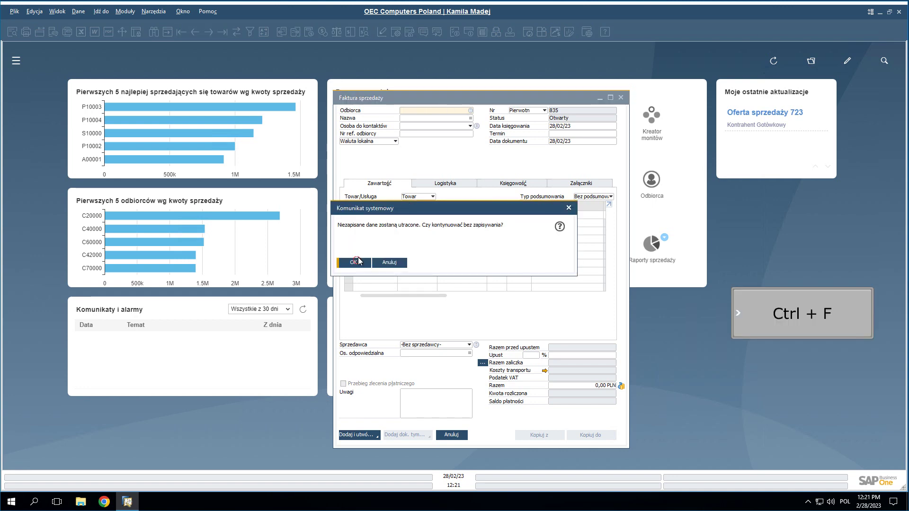
left_click(357, 260)
type("*")
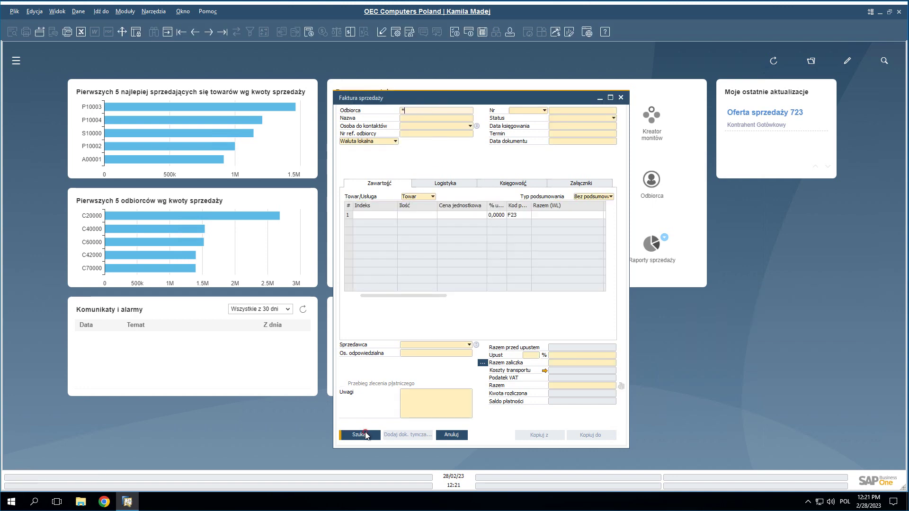
left_click(359, 435)
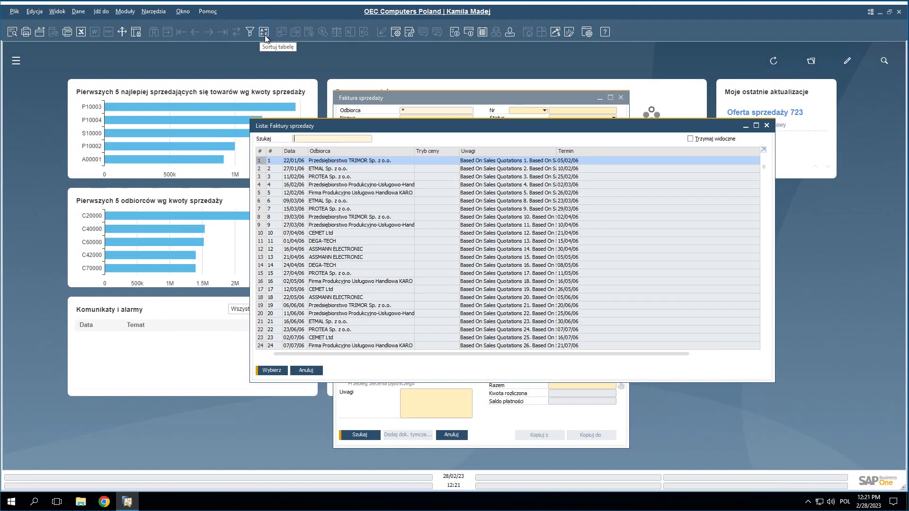
Sort the sales invoice list by the Data column in ascending order (Rosnąco) using the table sort settings
left_click(264, 34)
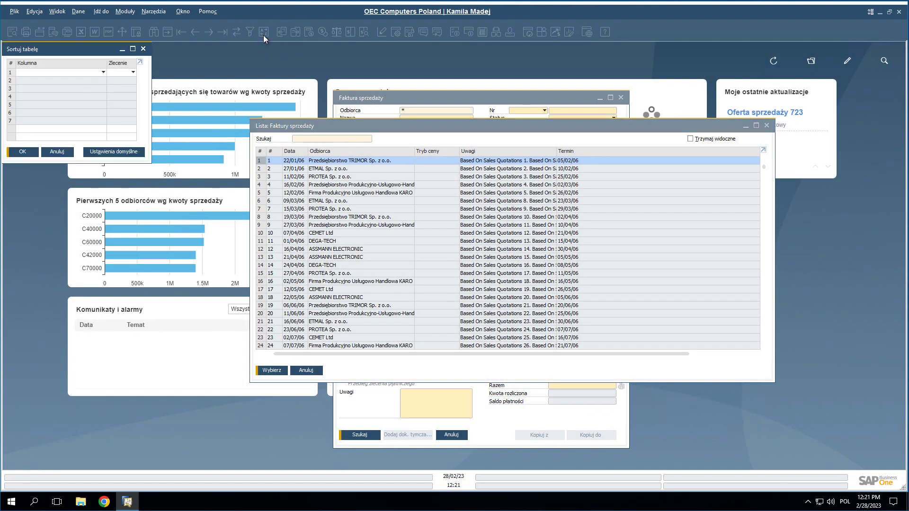
left_click(103, 72)
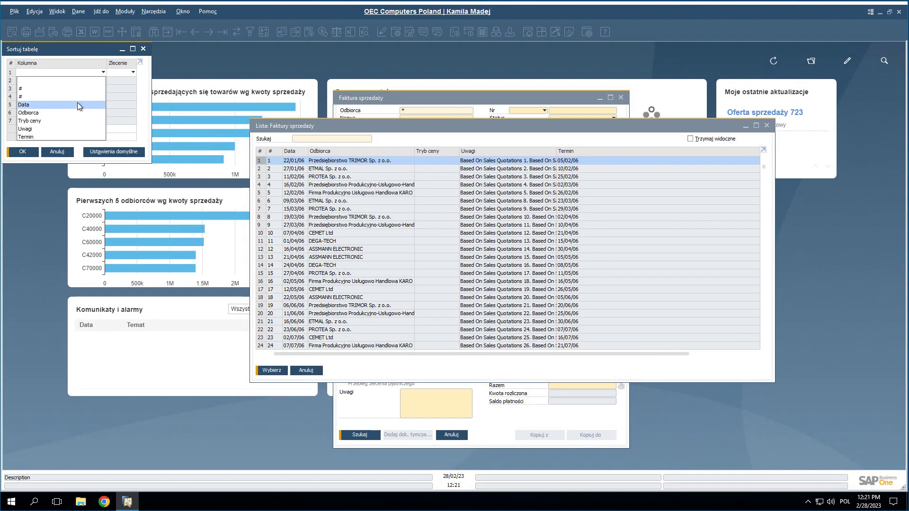
left_click(77, 104)
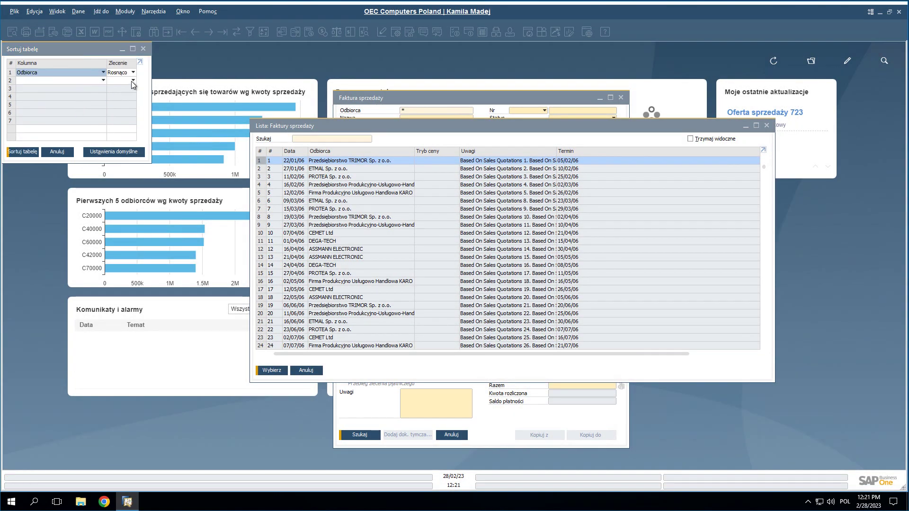
left_click(103, 72)
left_click(70, 107)
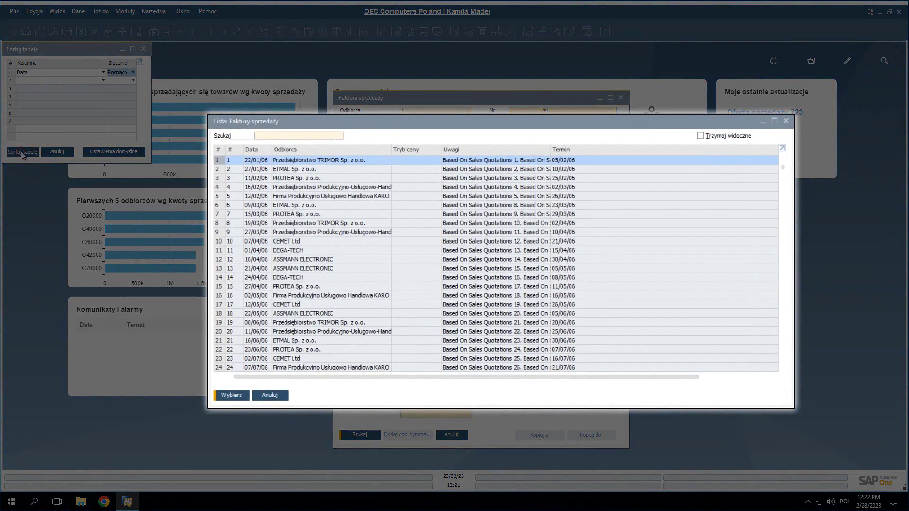
left_click(22, 152)
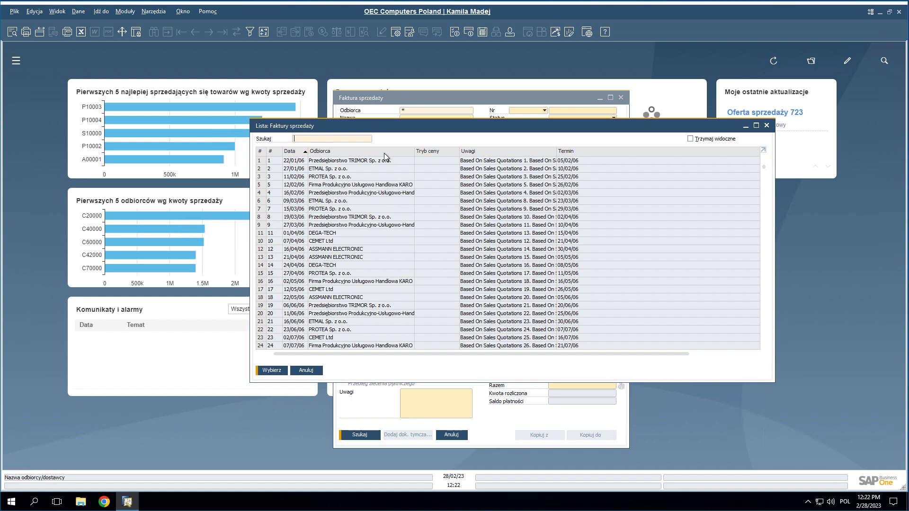
Sort the invoice list directly by the Odbiorca column and next by the Termin column
double_click(353, 151)
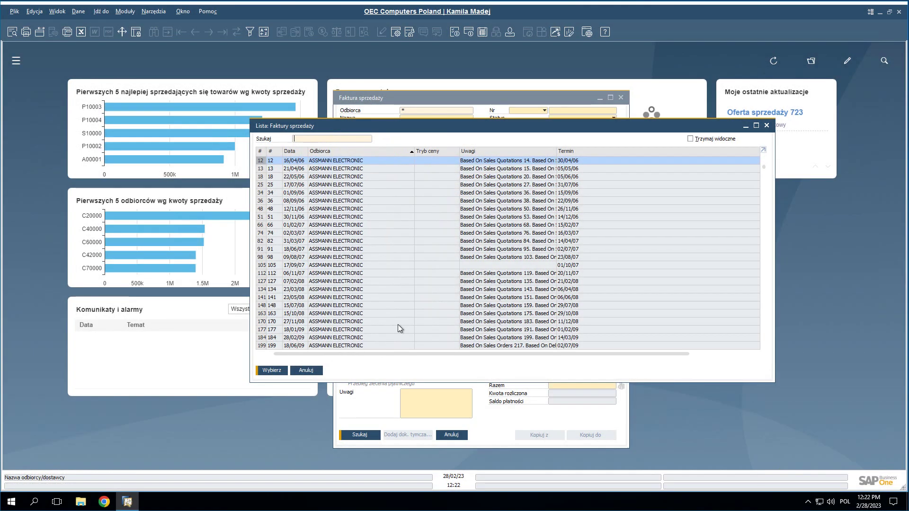
left_click(564, 150)
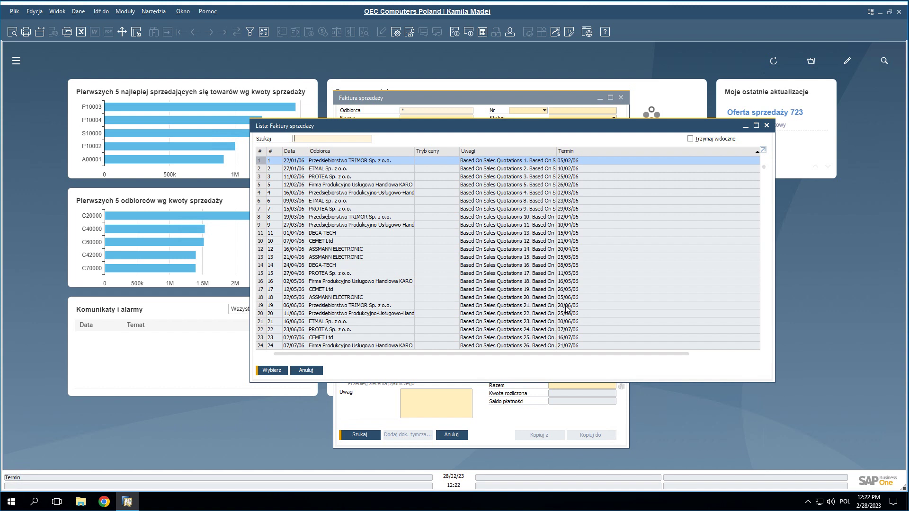
Filter the invoice list to rows where Odbiorca equals (Równomiernie) DEGA-TECH
left_click(250, 32)
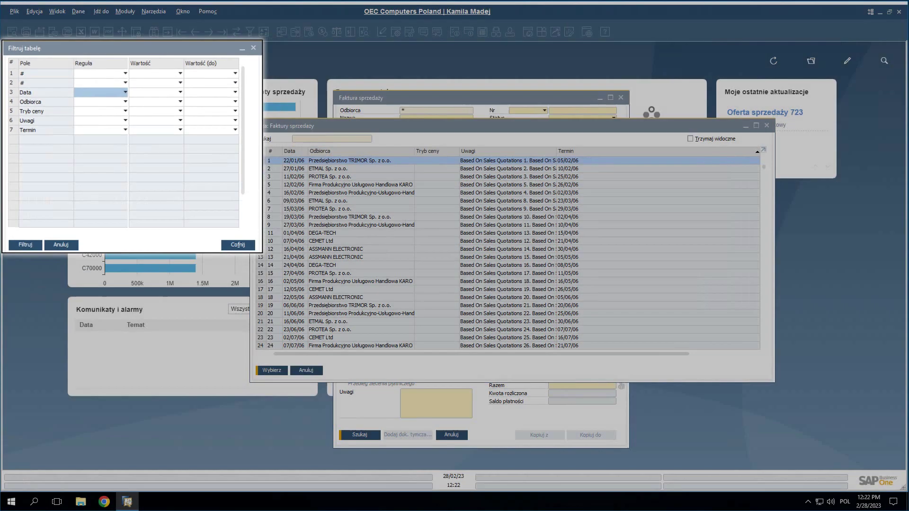
left_click(118, 100)
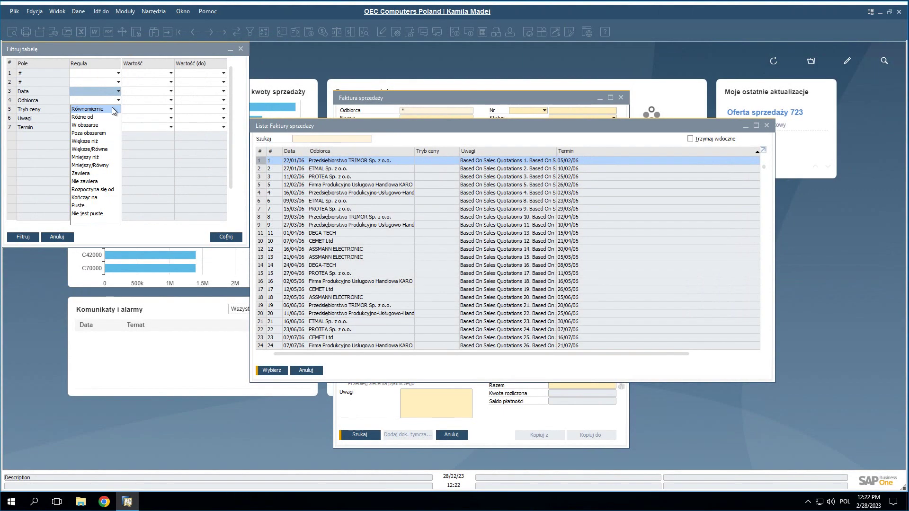
left_click(109, 113)
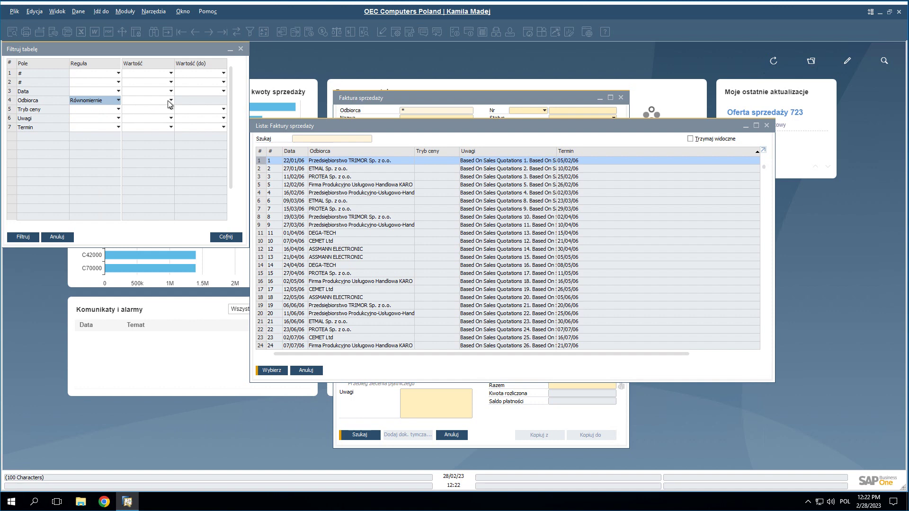
left_click(171, 100)
left_click(156, 133)
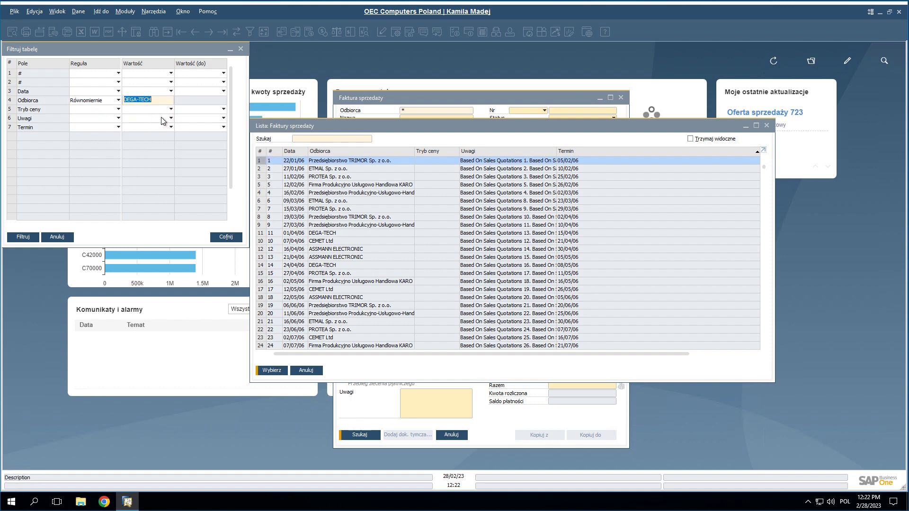
key("Return")
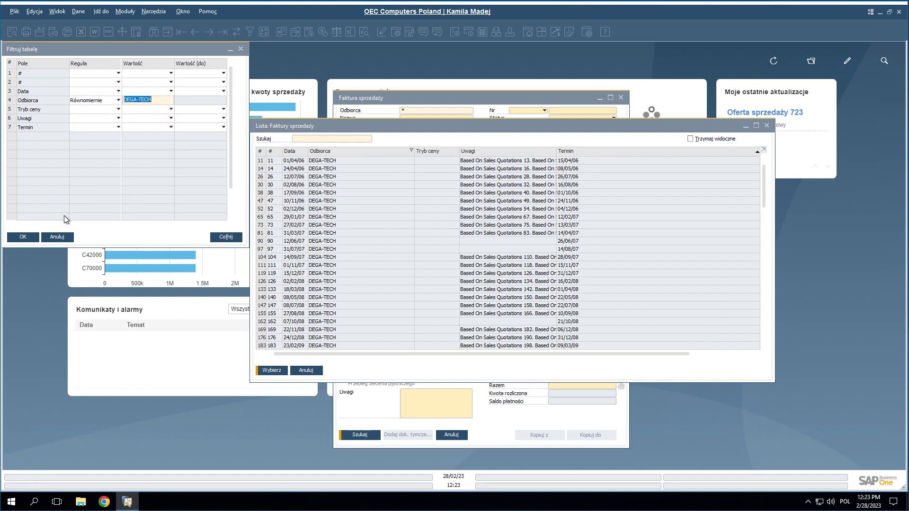
Cancel the DEGA-TECH filter on the invoice list, and review the filter settings once more without applying them
left_click(47, 237)
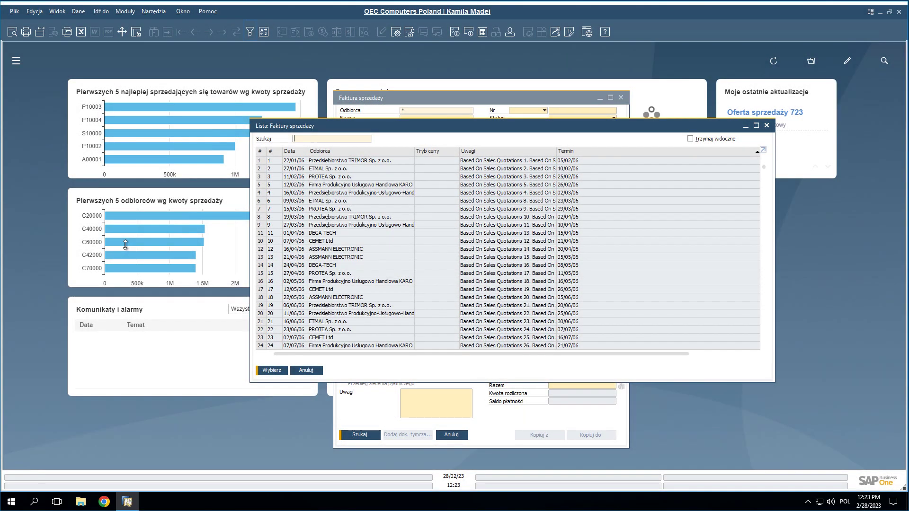
left_click(250, 32)
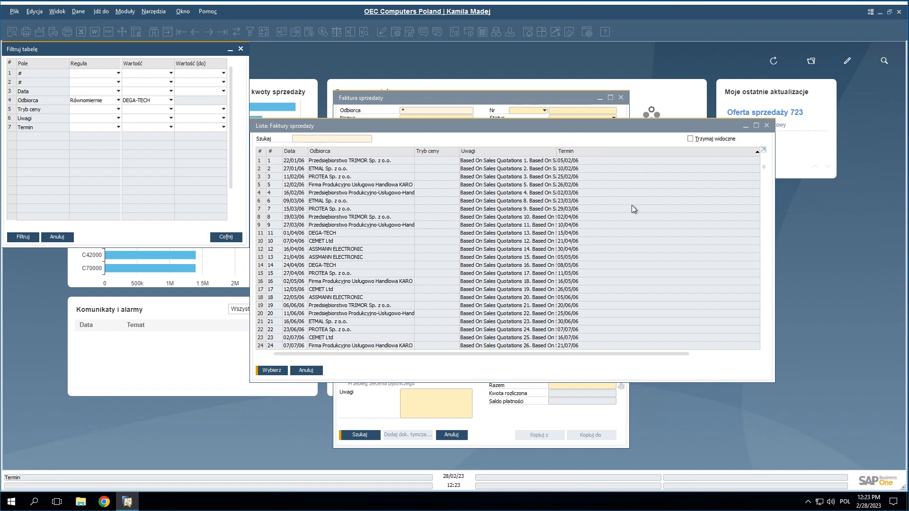
left_click(66, 238)
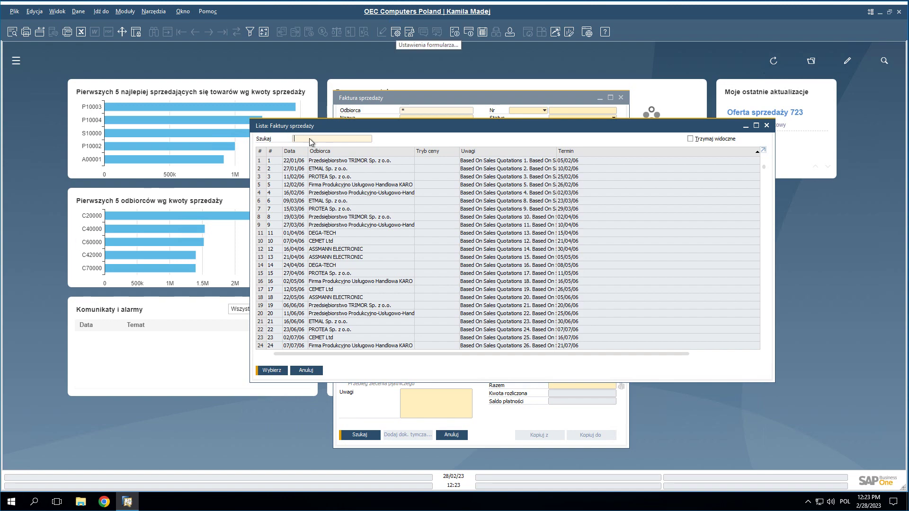
Open the invoice list's column settings, browse the fields available for a seventh column, and close without adding any
key("ctrl+shift+s")
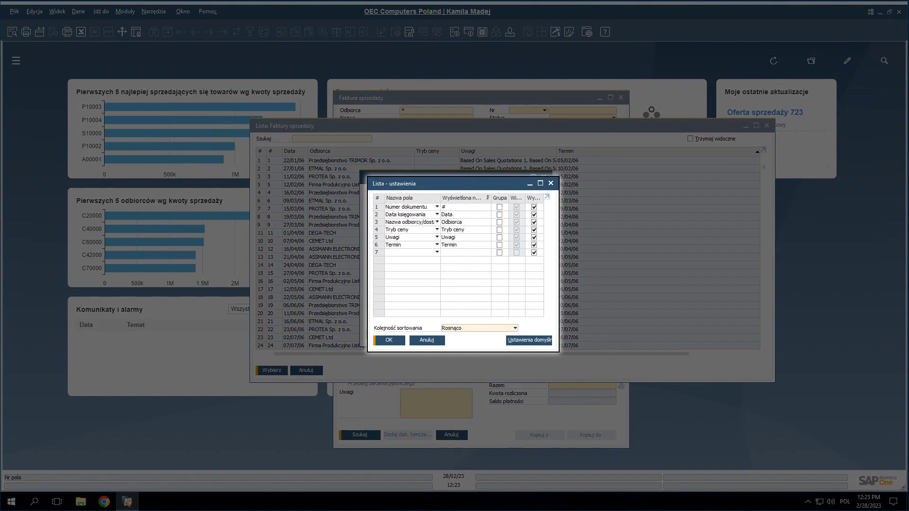
left_click(430, 246)
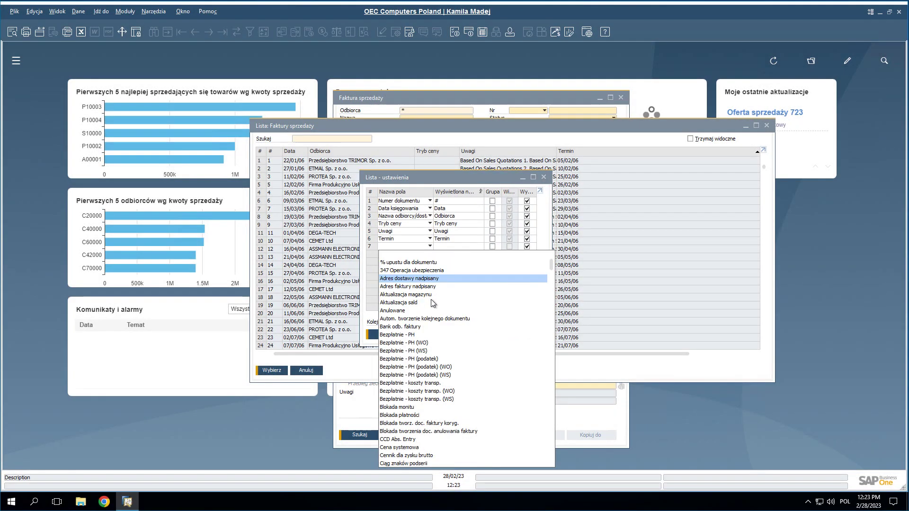
scroll(530, 360, "down", 6)
left_click(570, 367)
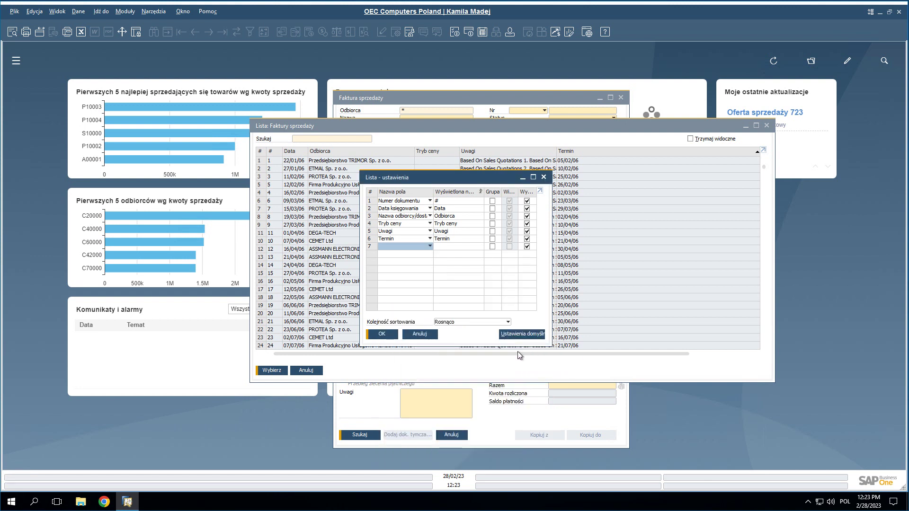
left_click(432, 339)
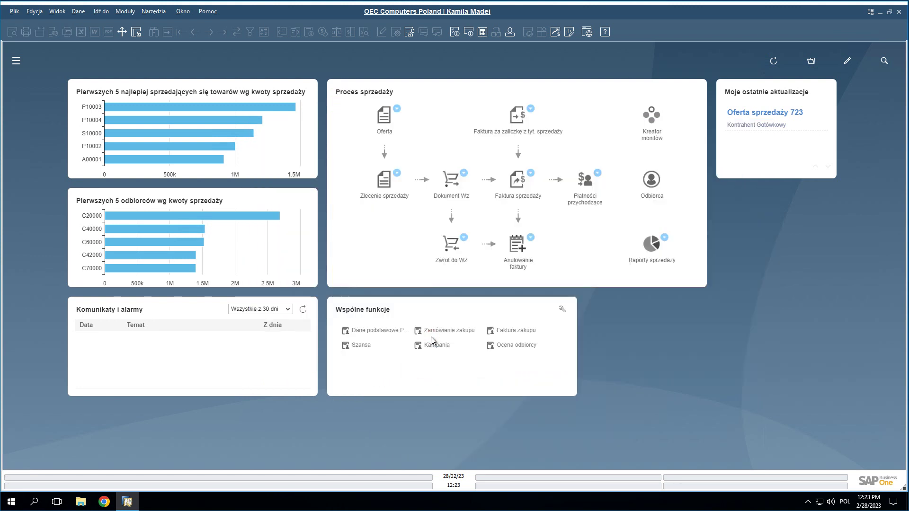